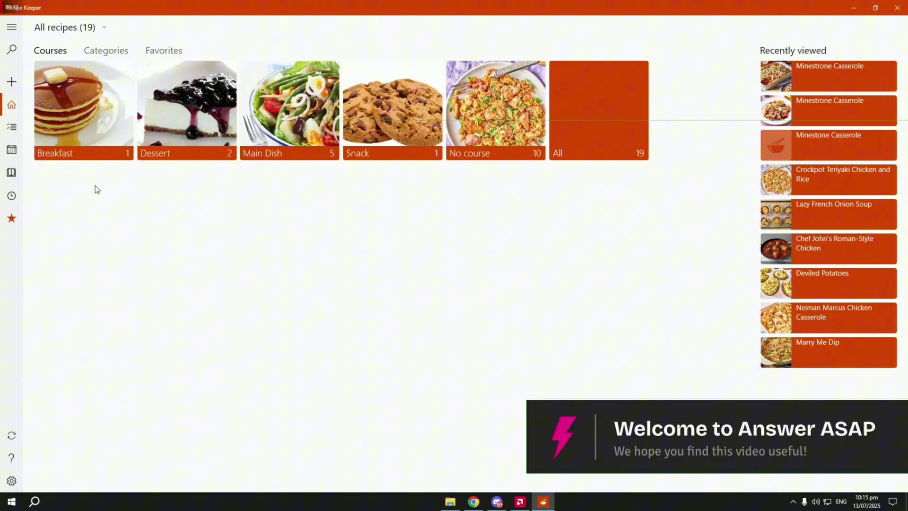
- Open the Add menu from the sidebar's + button
left_click(11, 81)
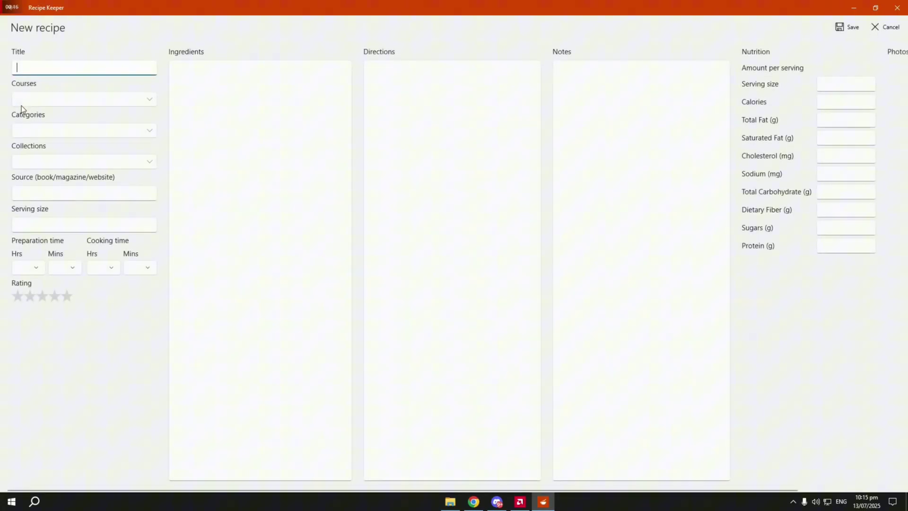
type("Minestrone Casserole")
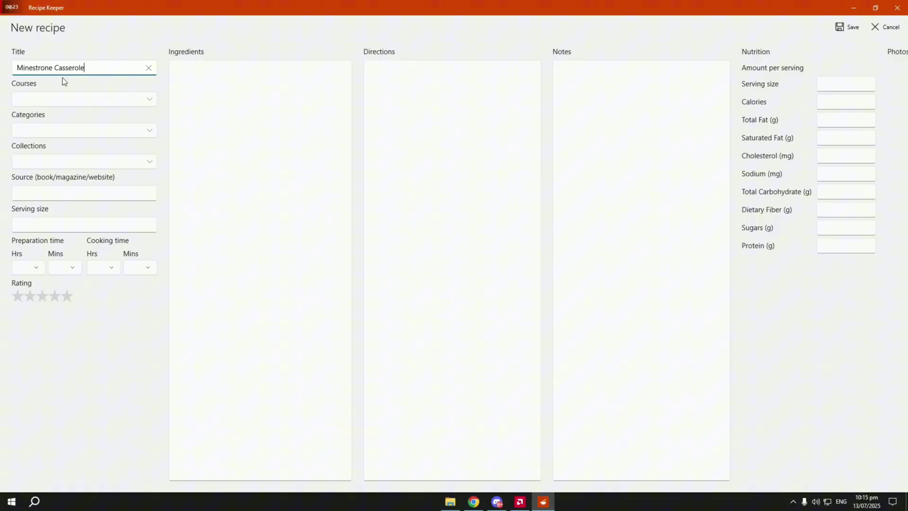
- Set the recipe's course to Main Dish
left_click(74, 96)
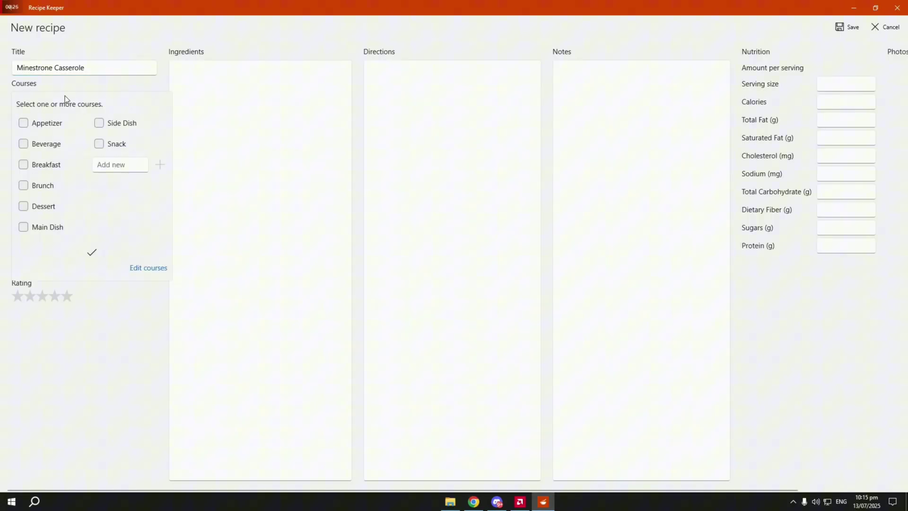
left_click(24, 226)
left_click(91, 252)
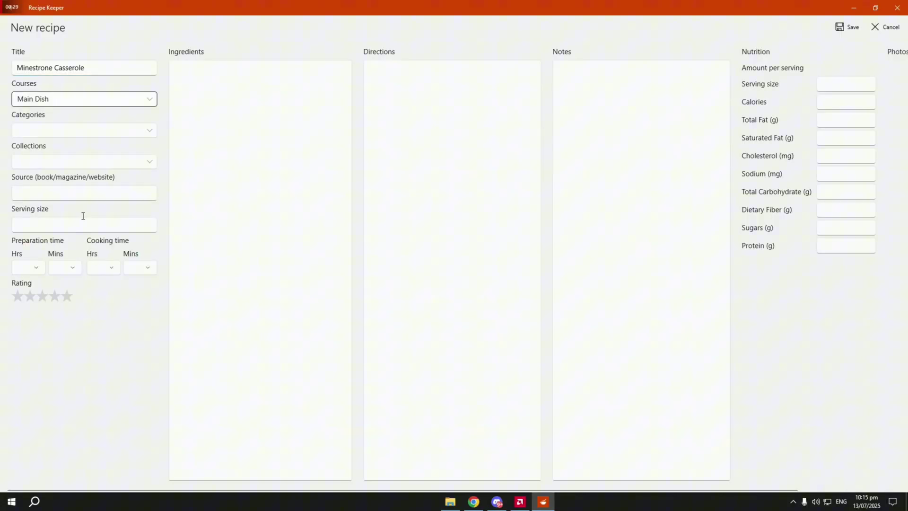
- Tag the recipe with the Casserole, Pasta and Vegetable categories
left_click(76, 136)
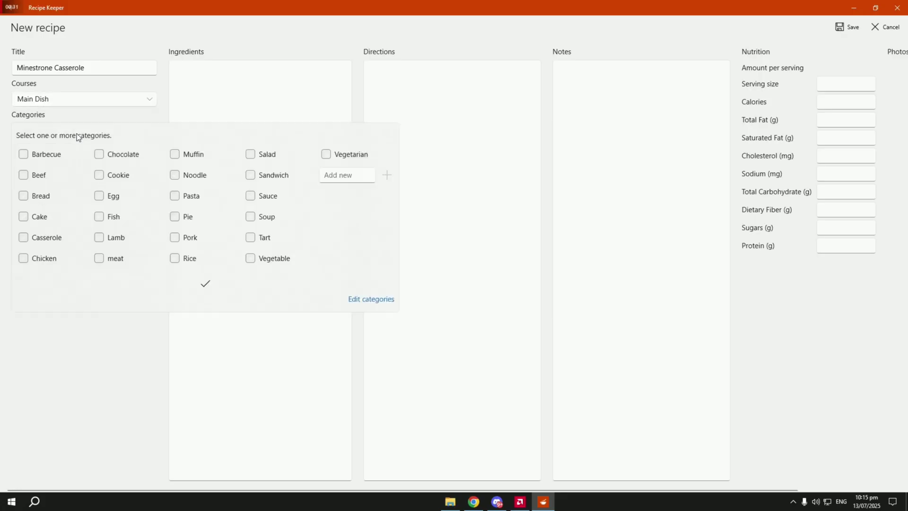
left_click(46, 237)
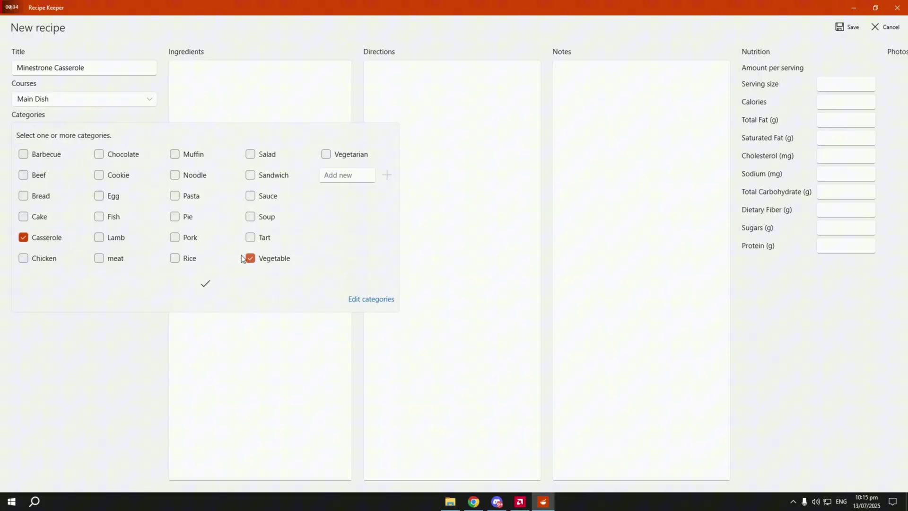
left_click(175, 196)
left_click(205, 284)
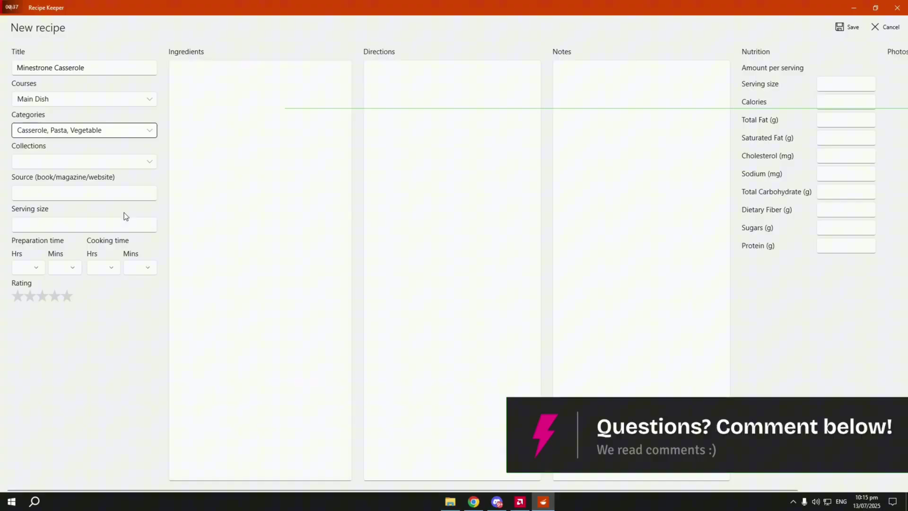
- Enter source 'allrecipe', serving size 8, 40 prep minutes and 20 cooking minutes
left_click(110, 195)
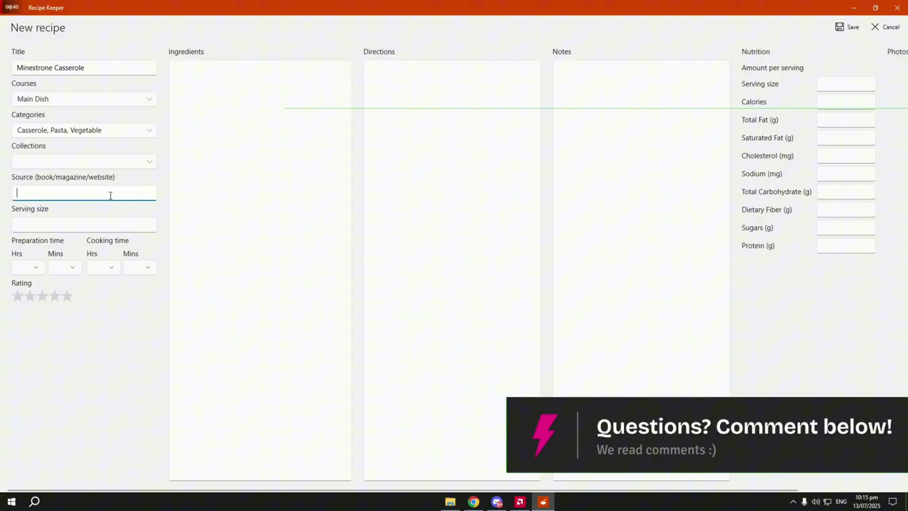
type("allrecipe")
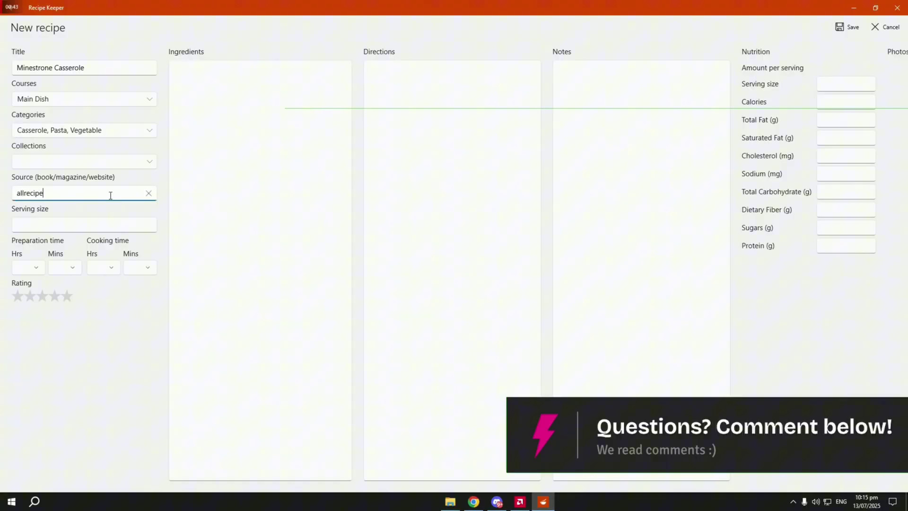
left_click(83, 226)
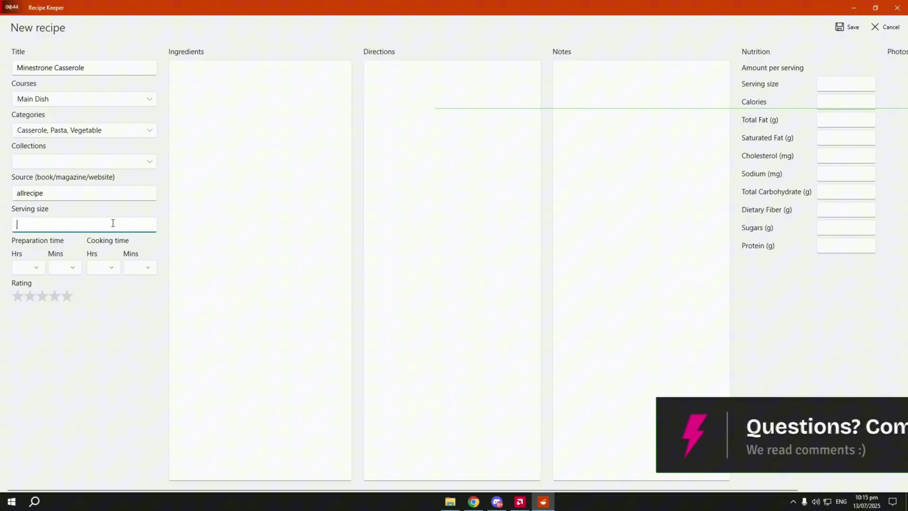
type("8")
left_click(71, 267)
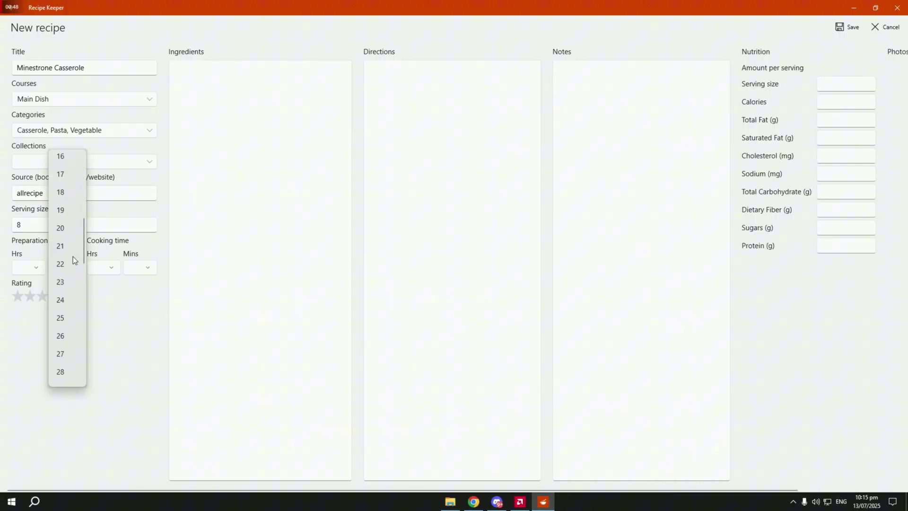
scroll(65, 284, "down", 3)
scroll(68, 320, "down", 2)
left_click(69, 373)
left_click(147, 267)
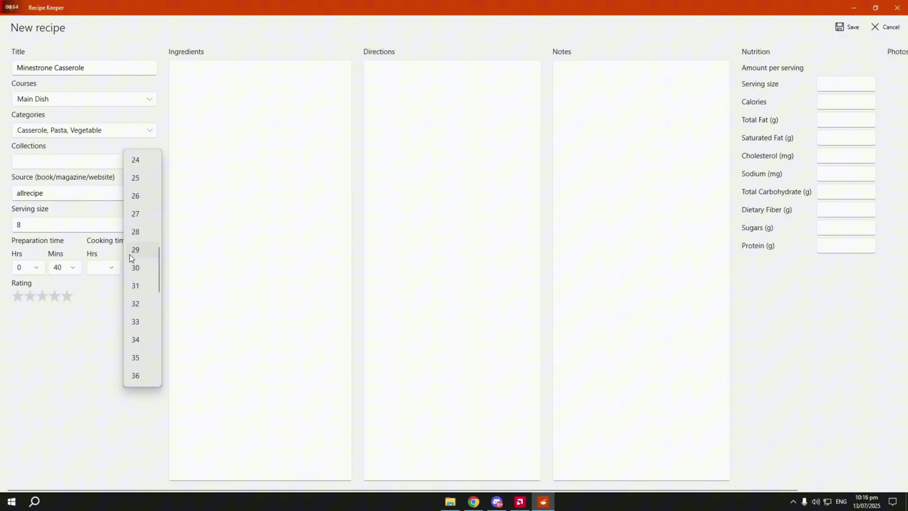
scroll(143, 256, "up", 2)
left_click(139, 234)
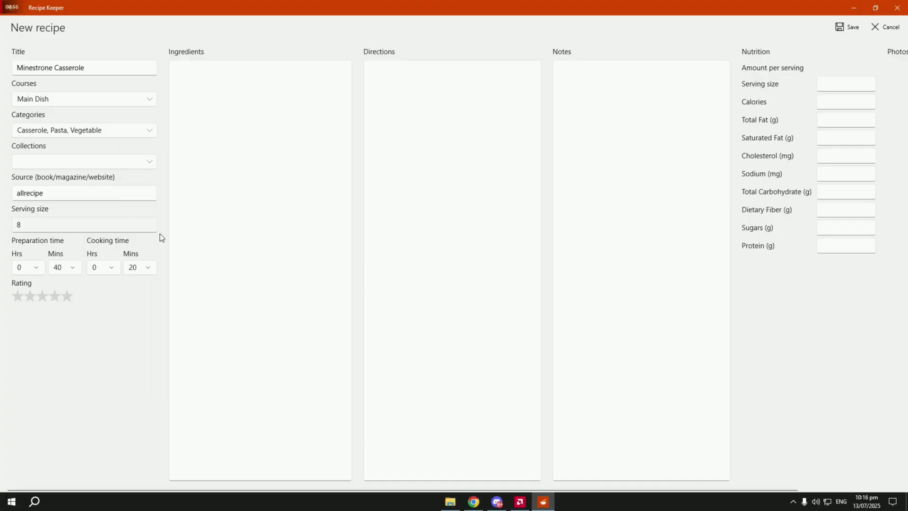
- Paste the ingredient list and the directions into their boxes
left_click(212, 100)
right_click(210, 93)
left_click(234, 104)
left_click(394, 262)
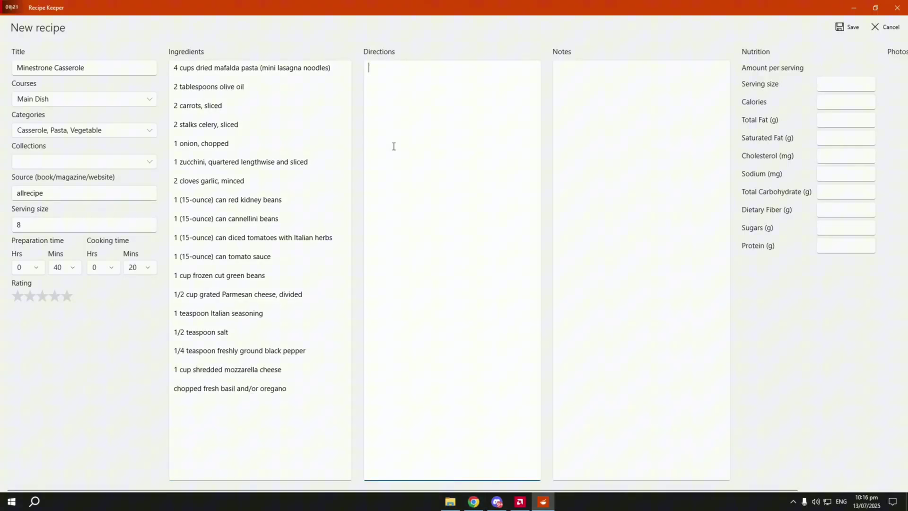
right_click(394, 149)
left_click(419, 156)
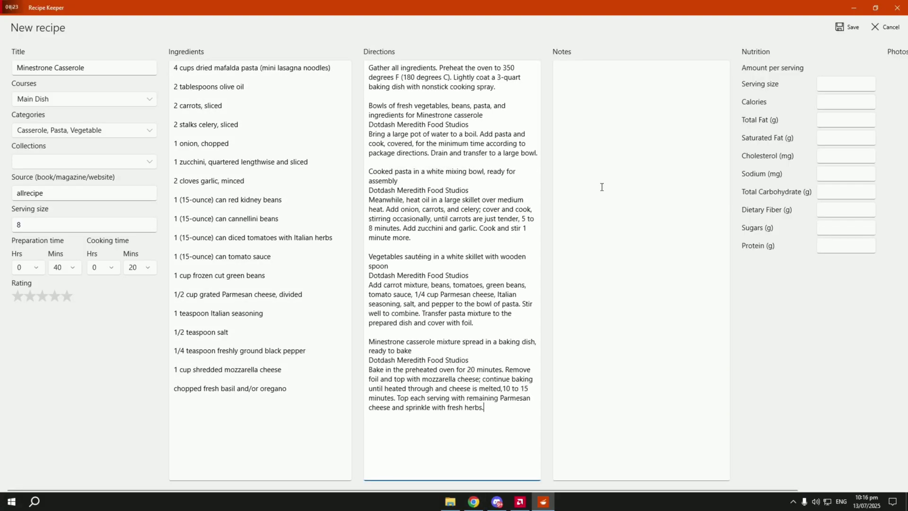
- Click down the column of items on the right side of the recipe form
left_click(837, 83)
left_click(839, 101)
left_click(838, 120)
left_click(839, 138)
left_click(839, 156)
left_click(838, 174)
left_click(839, 192)
left_click(839, 210)
left_click(839, 228)
left_click(838, 246)
scroll(825, 291, "down", 2)
scroll(825, 292, "down", 2)
- Paste in the casserole photo and save the new recipe
left_click(826, 51)
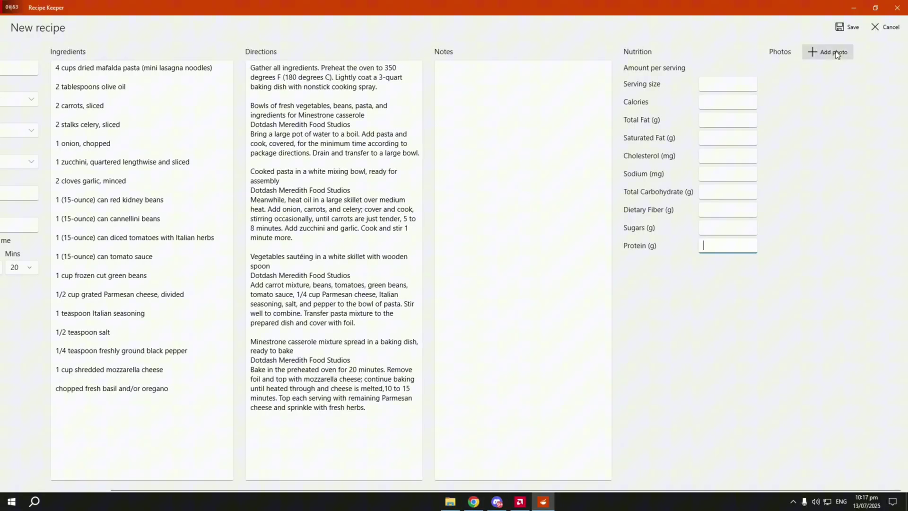
left_click(831, 94)
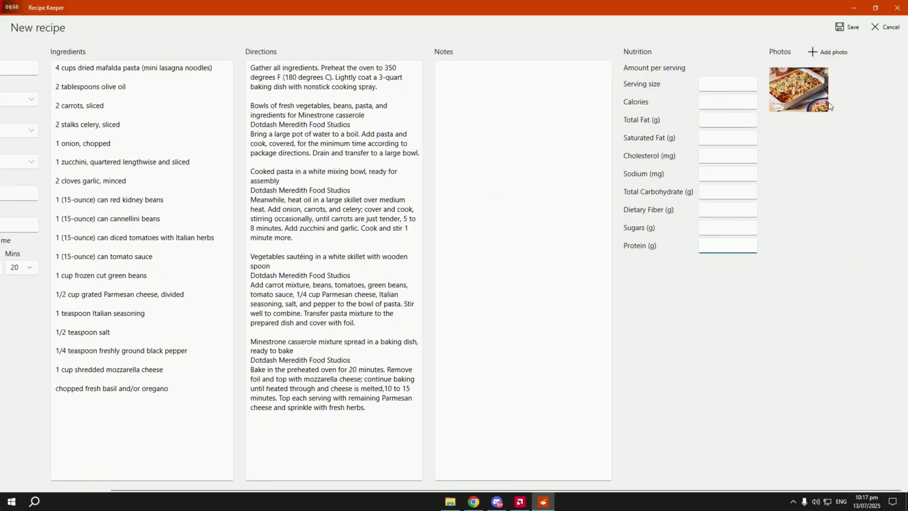
left_click(843, 29)
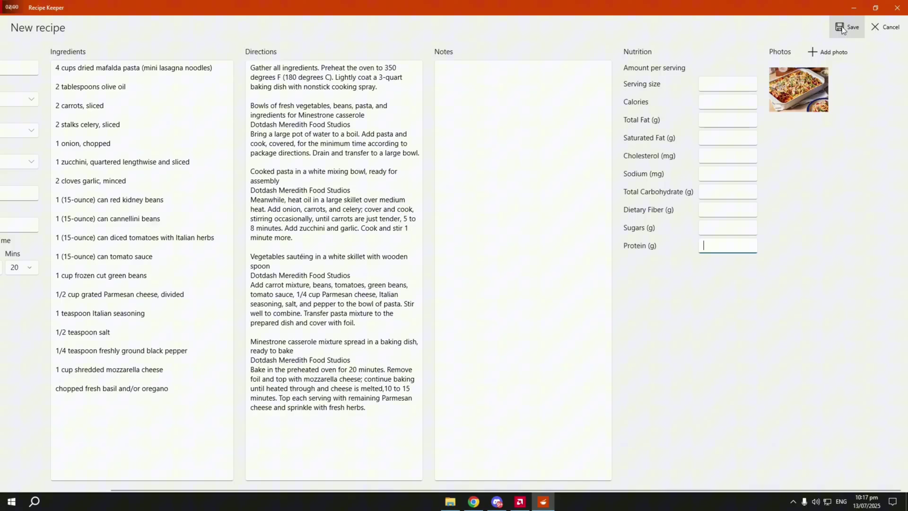